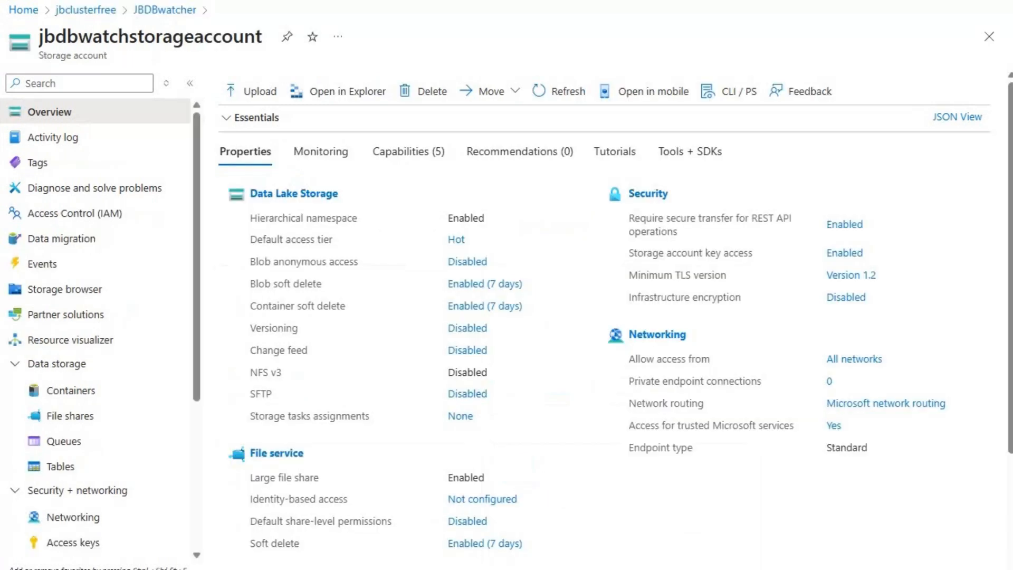
- Inspect the contents of the jbbank container in the storage account and return to the container list
click(77, 392)
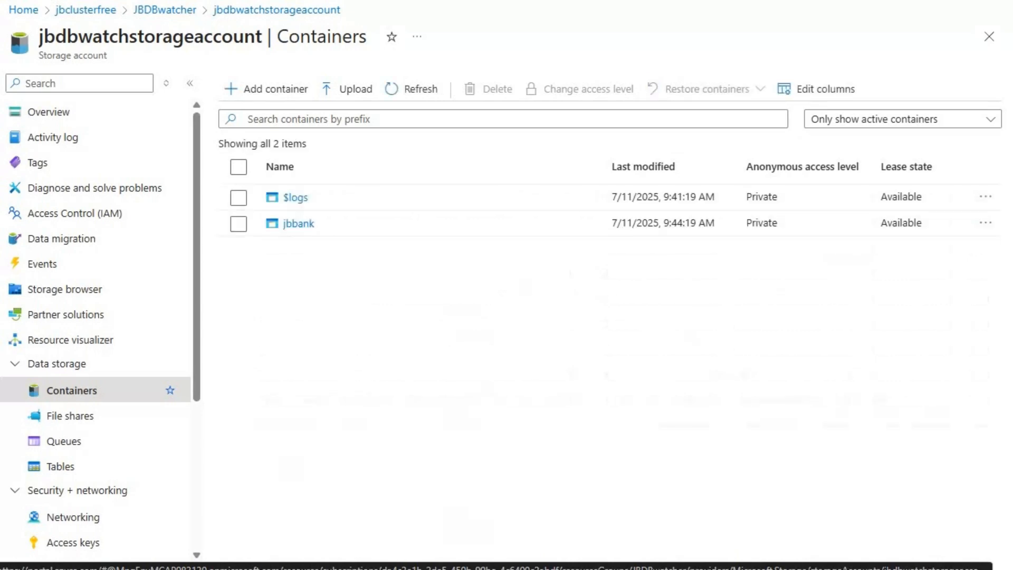
click(299, 223)
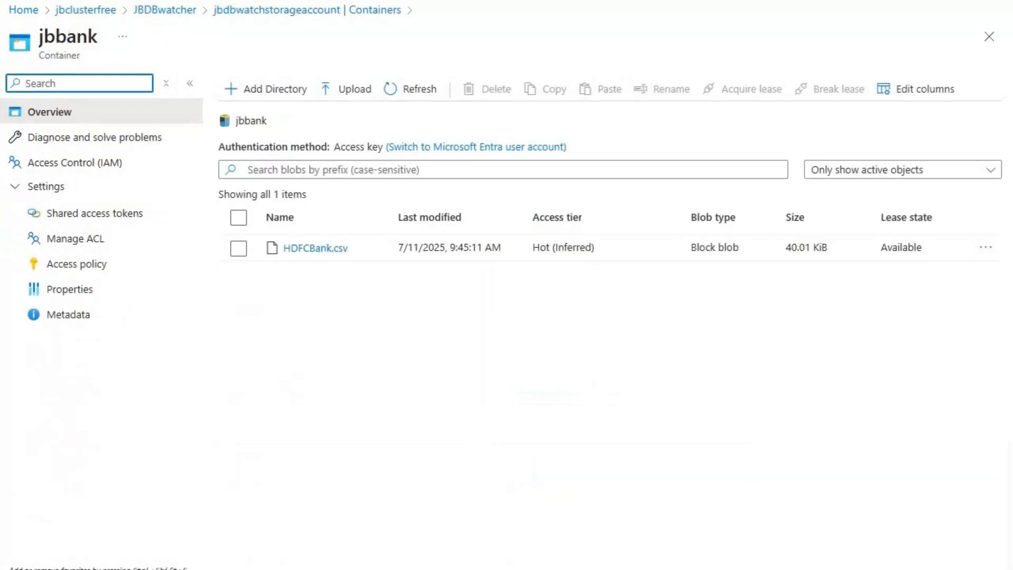
click(308, 10)
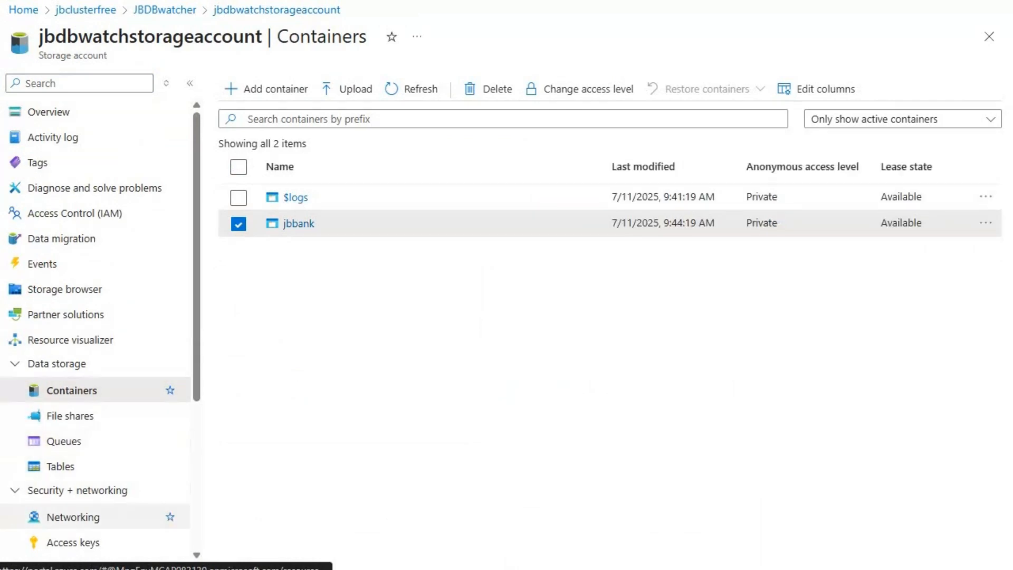
- Restrict the storage account's public network access to selected virtual networks and IP addresses, and save the firewall settings
click(74, 518)
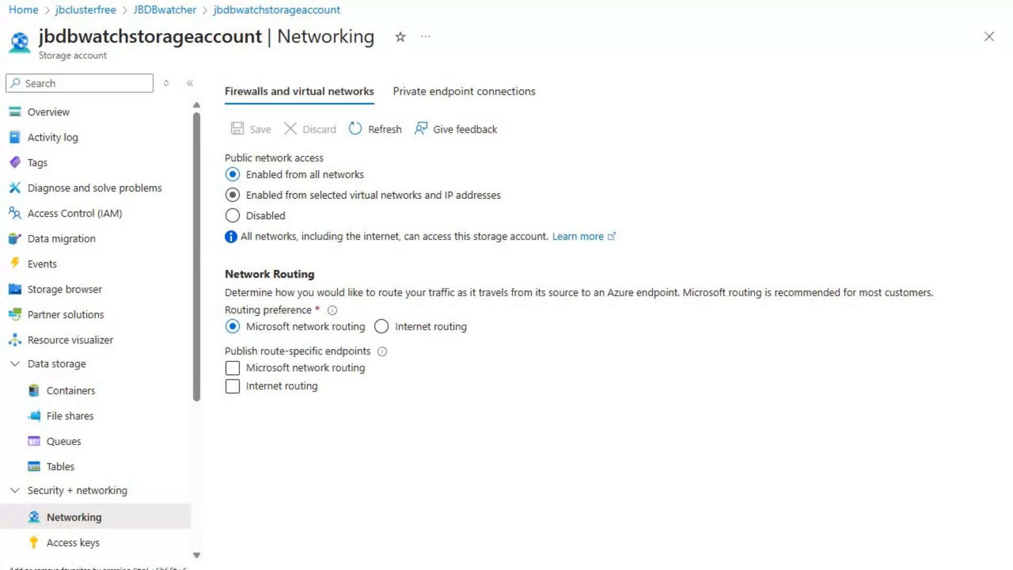
click(233, 194)
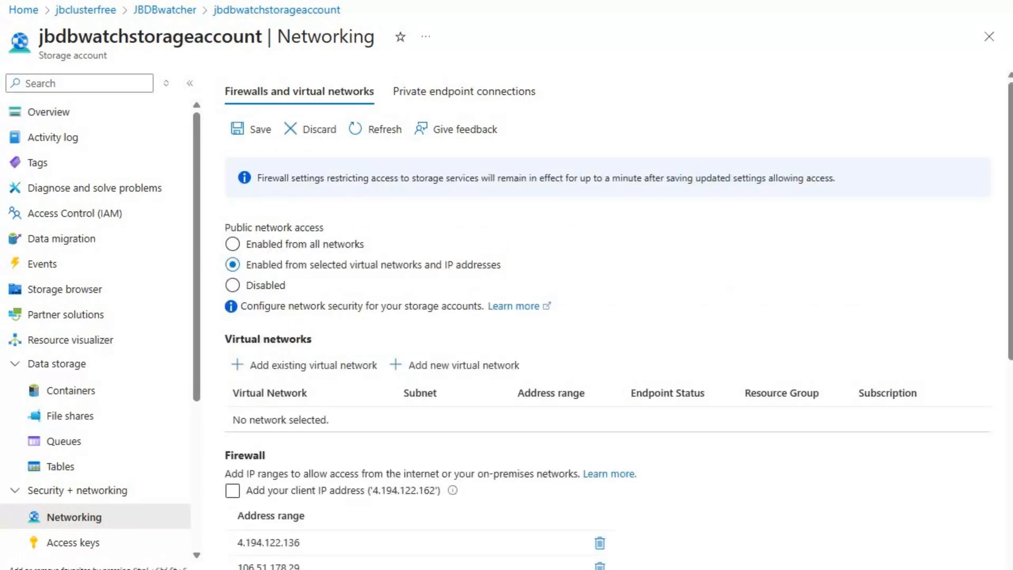
click(252, 129)
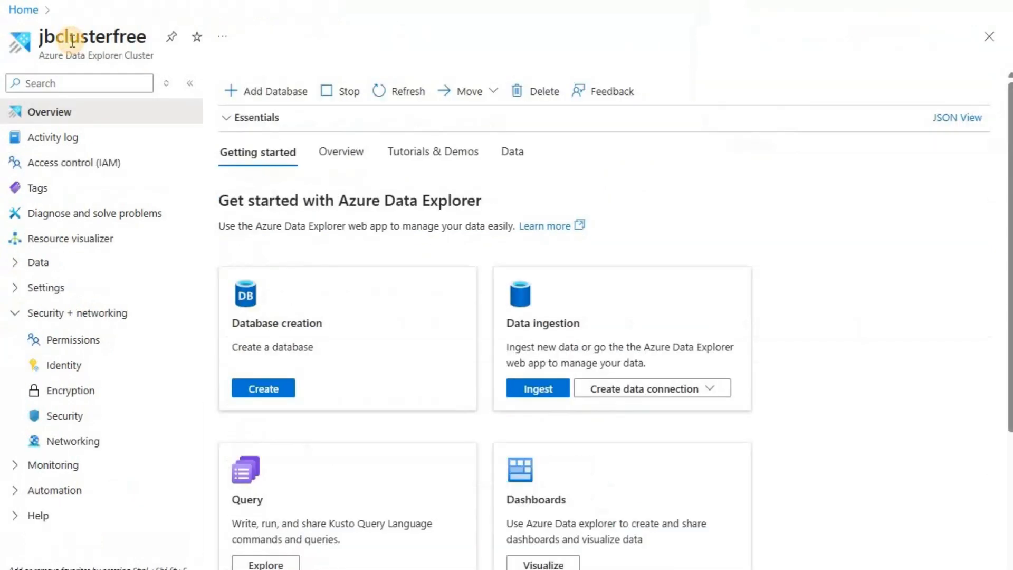
double_click(72, 38)
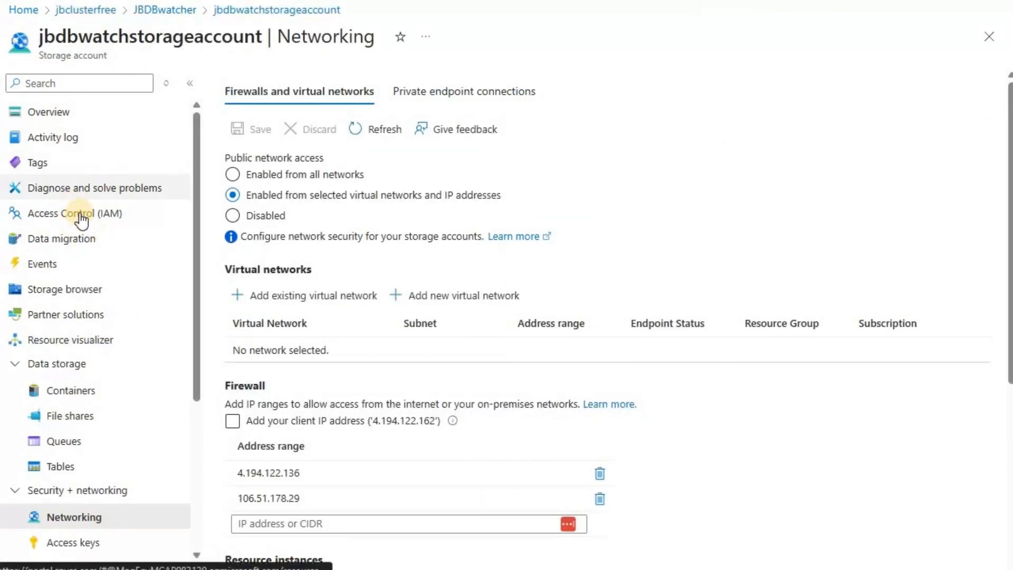
- Start a role assignment on the storage account's access control and choose the Storage Blob Data Reader role
click(111, 217)
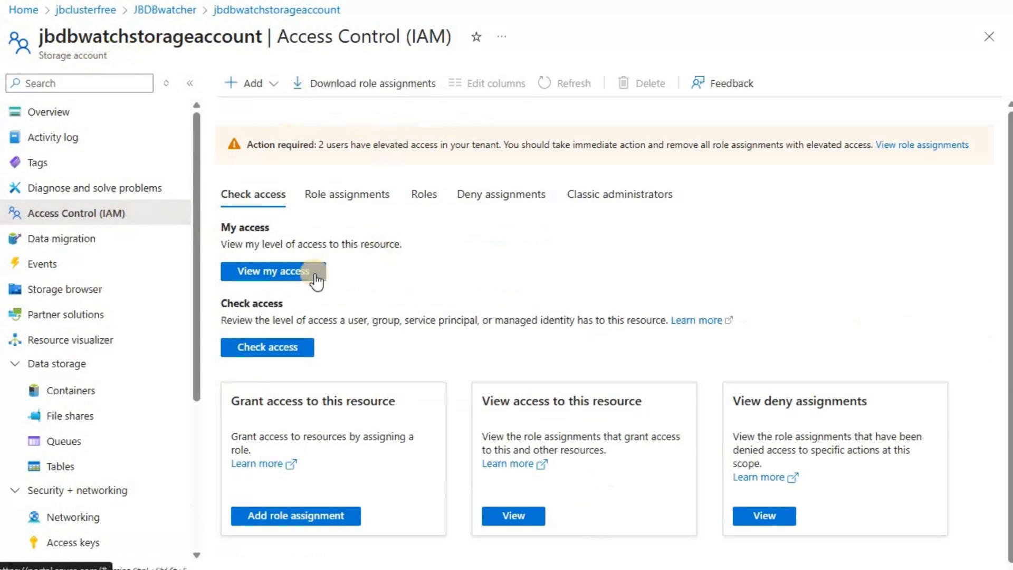
click(268, 87)
click(271, 117)
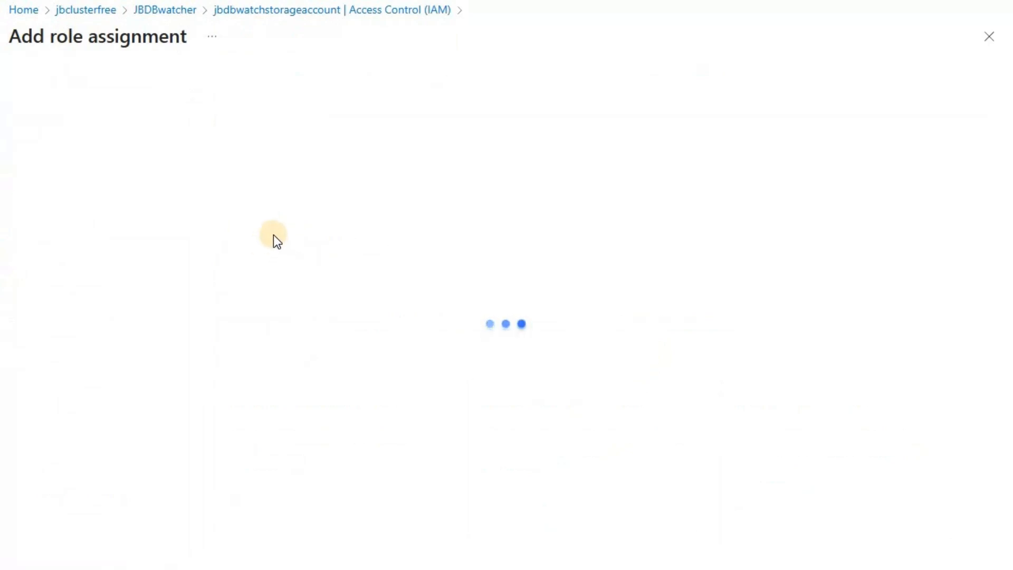
click(157, 228)
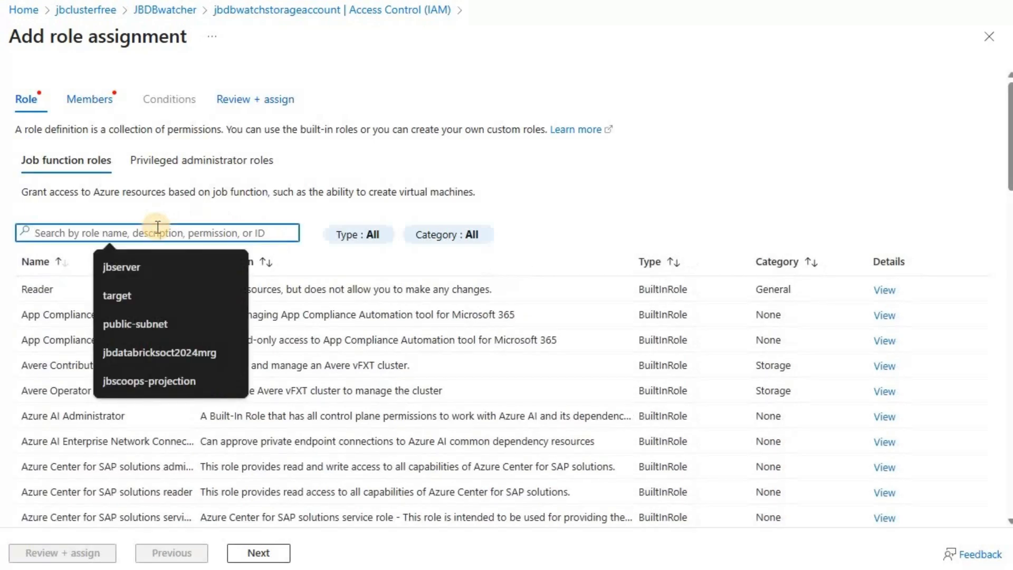
text(blob reader)
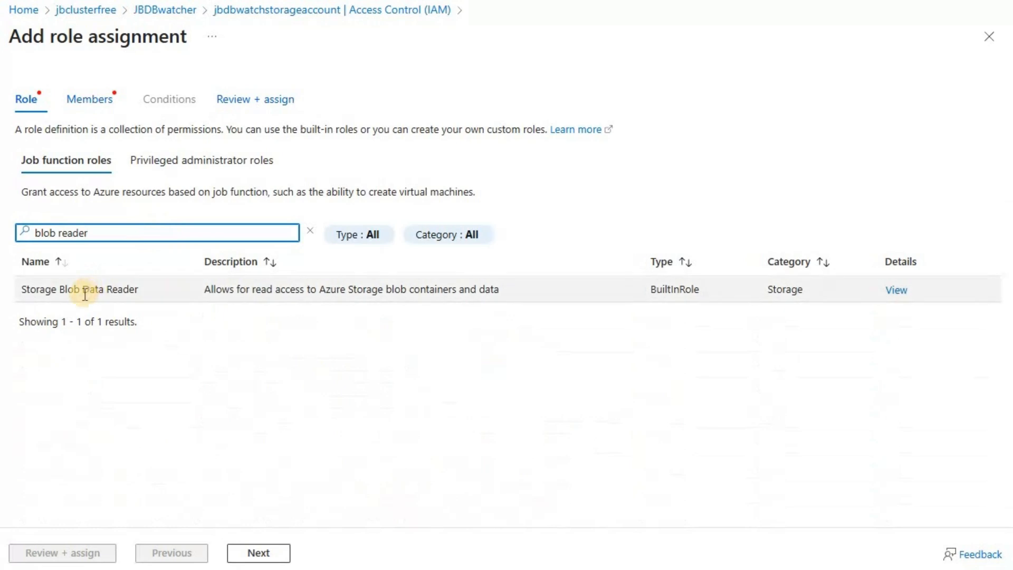
click(85, 292)
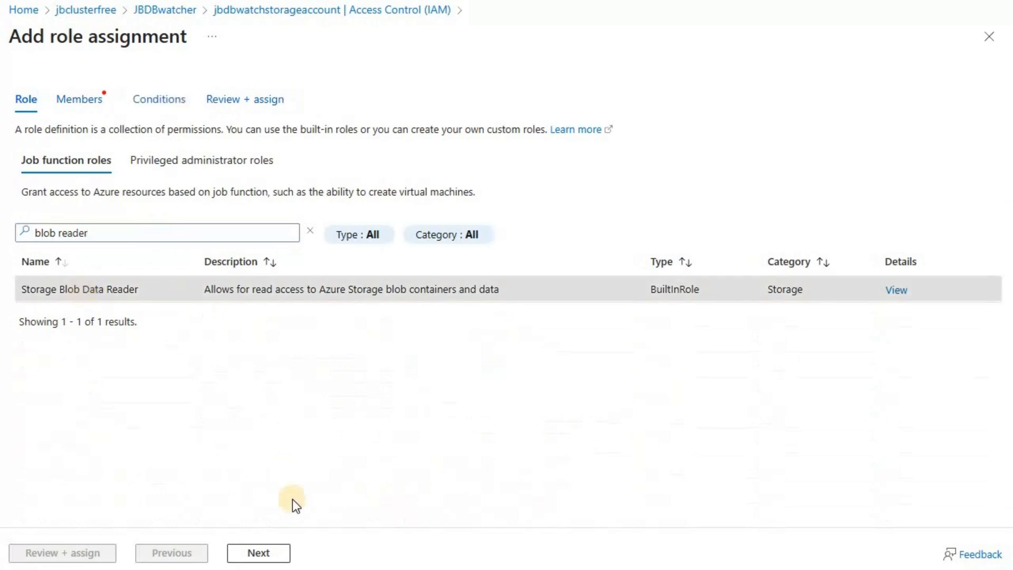
click(264, 552)
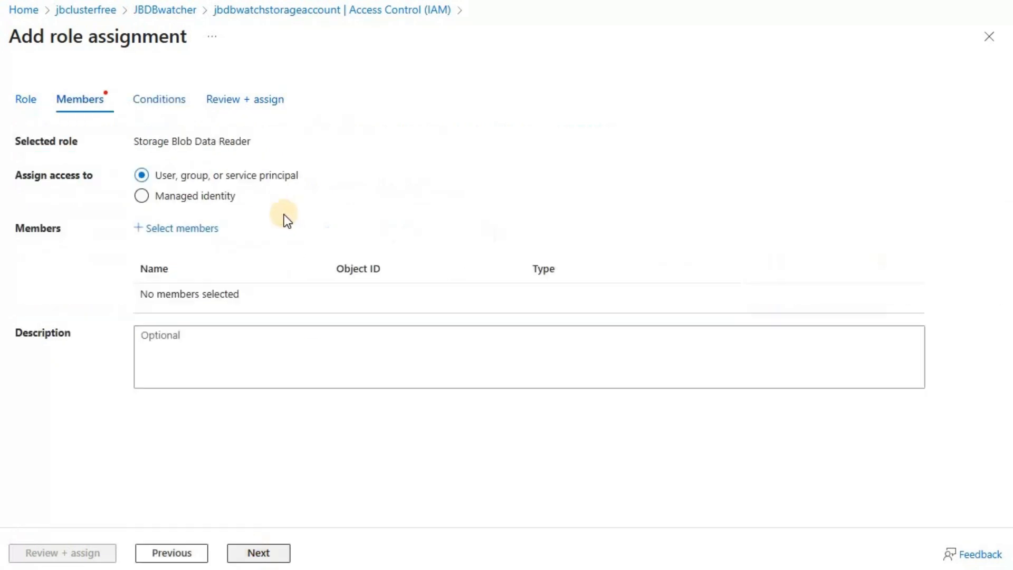
- Add jbclusterfree as the member of the role assignment and assign the role
click(183, 230)
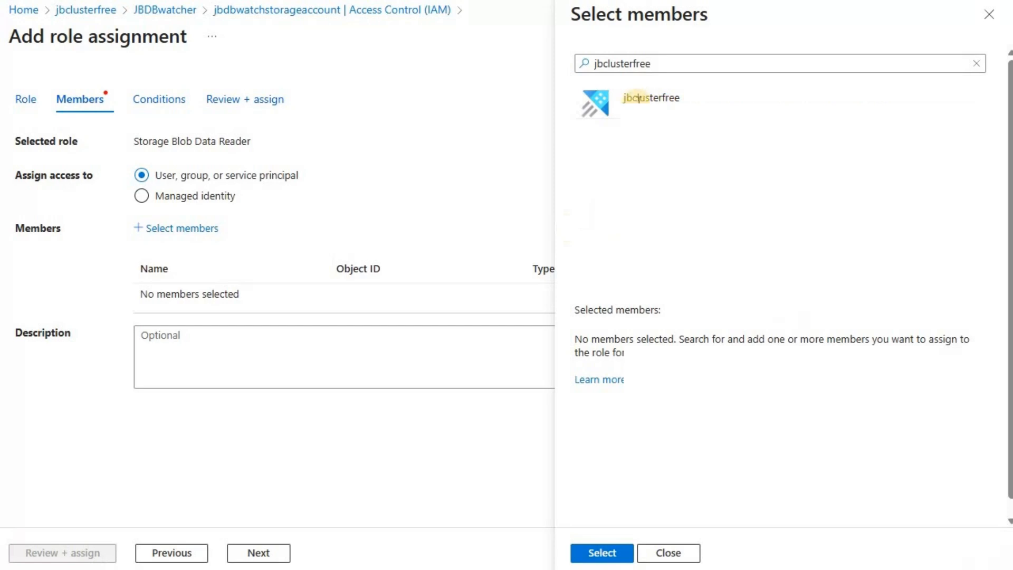
click(651, 99)
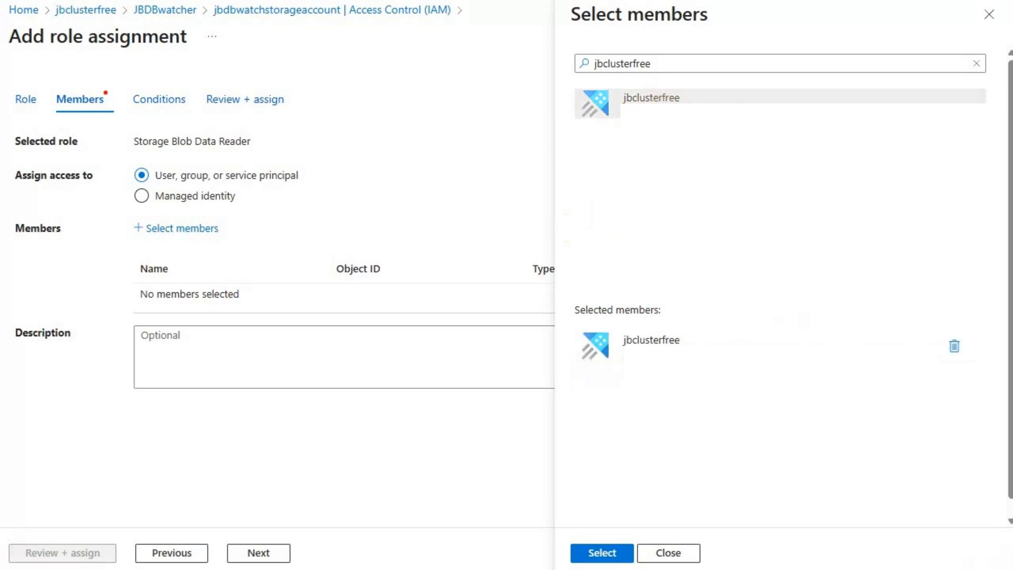
click(607, 553)
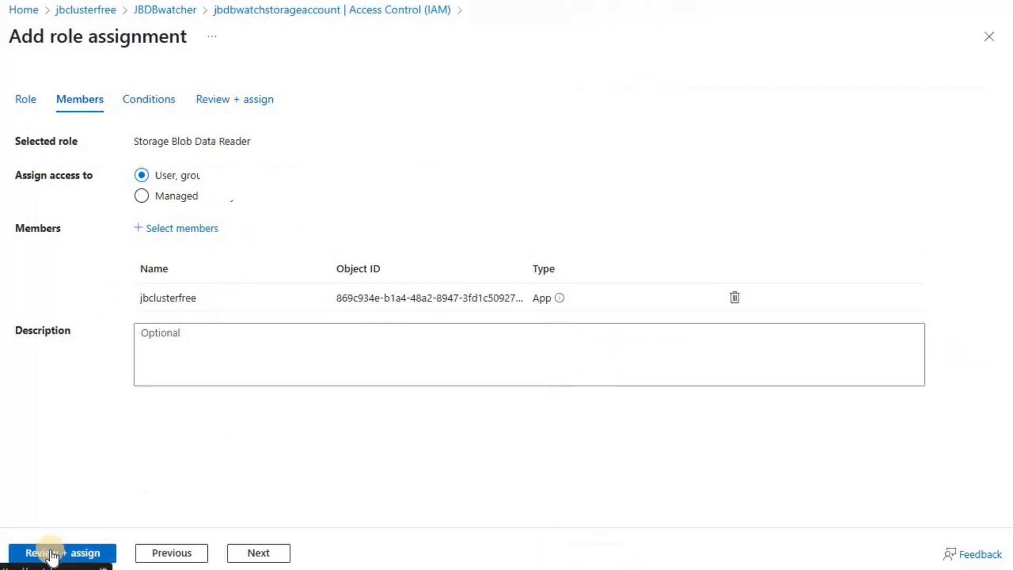
click(38, 560)
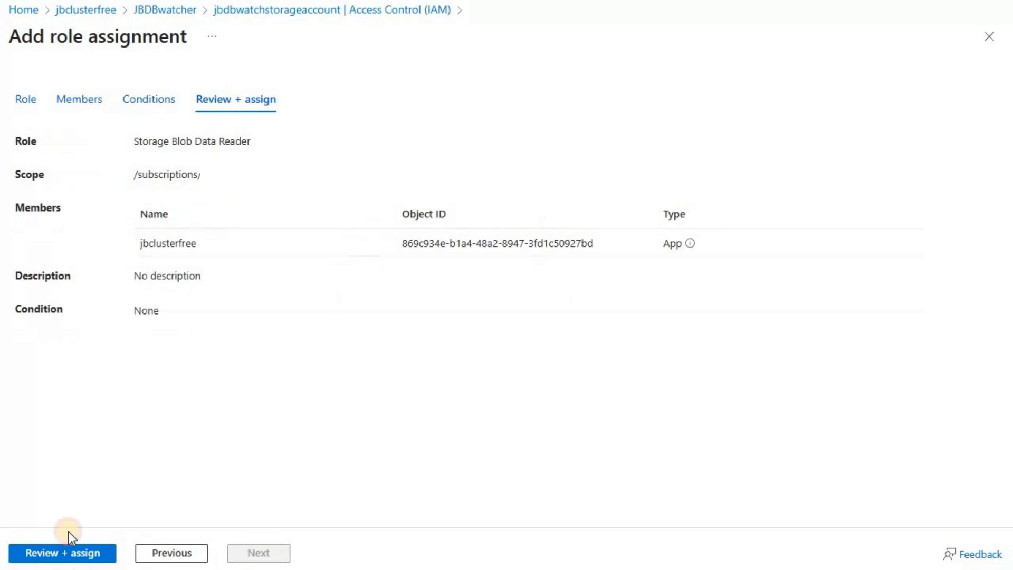
click(76, 554)
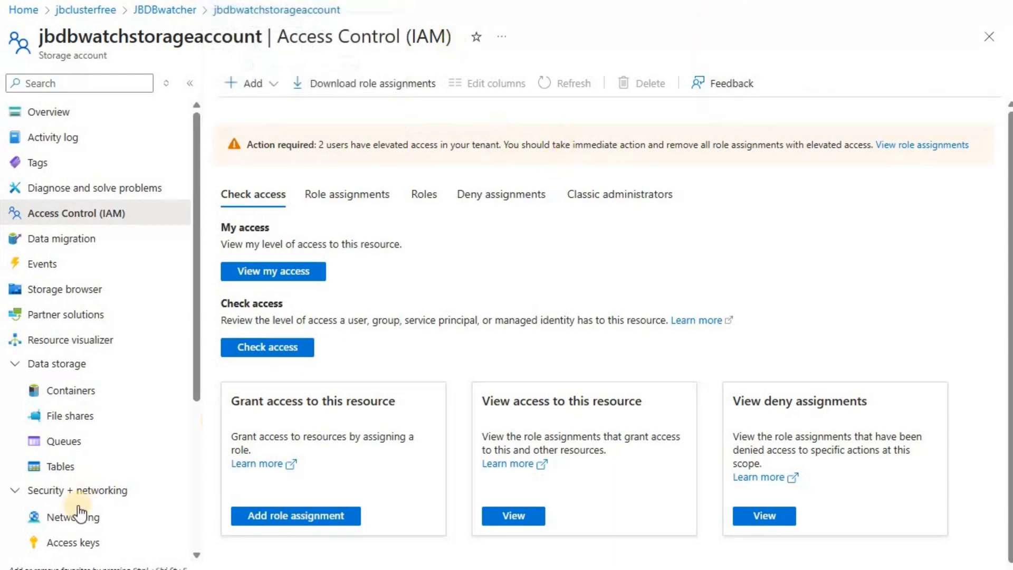
- Review the public network access setting on the storage account's networking page
click(73, 518)
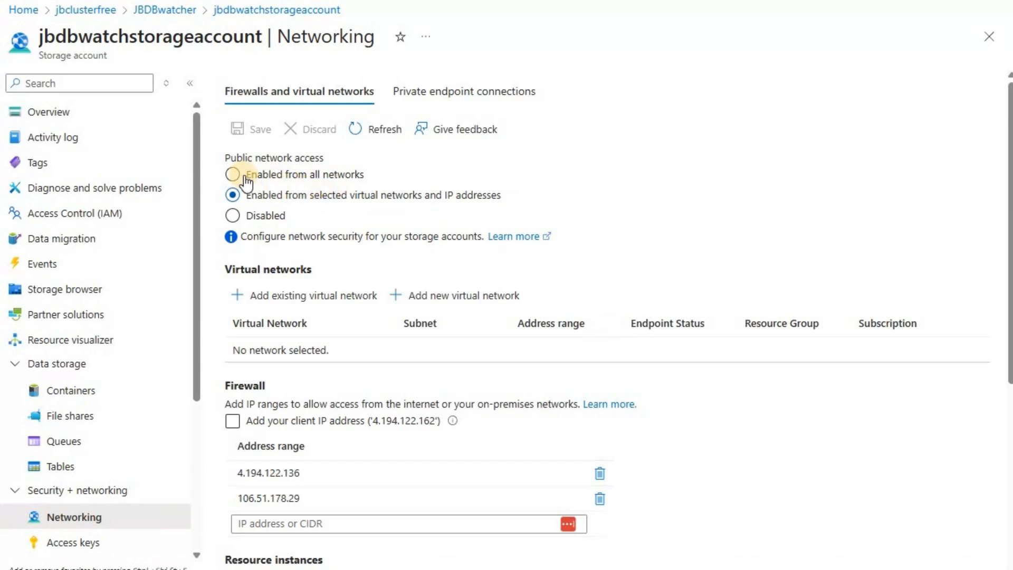
click(271, 182)
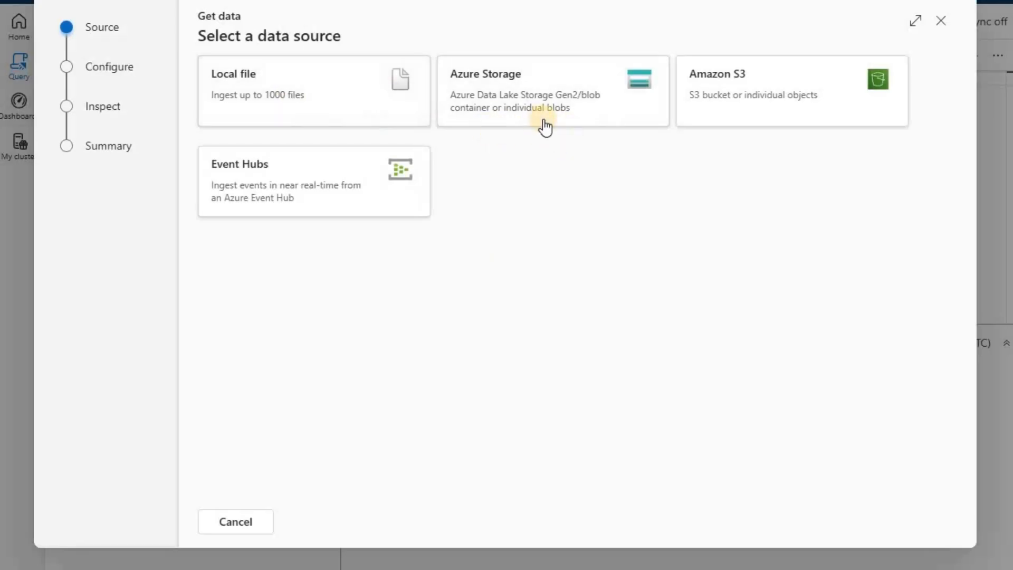
- Use Azure Storage as the ingestion source and create a destination table named HDFC_Price in the jbdbfree database
click(508, 91)
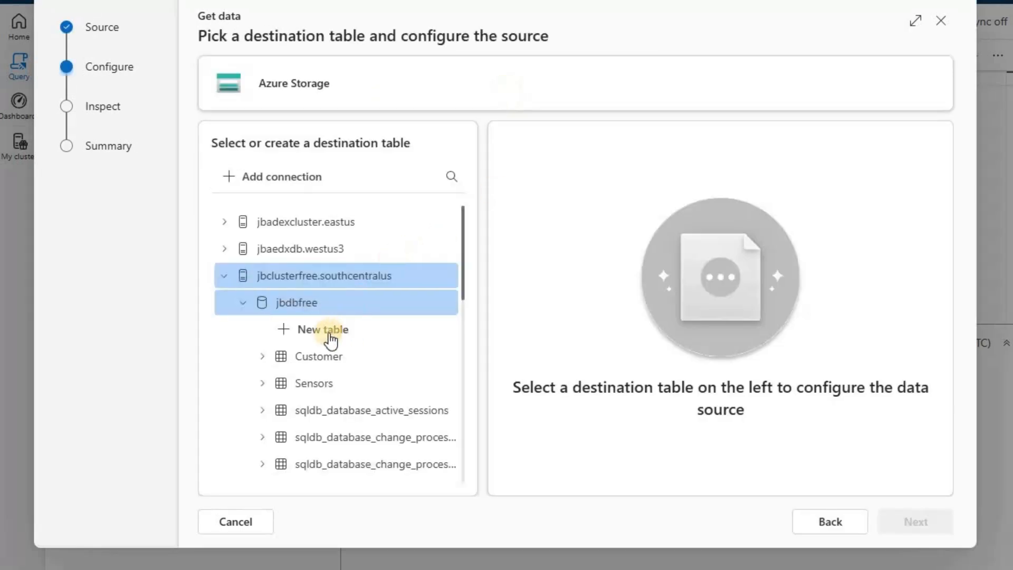
click(332, 333)
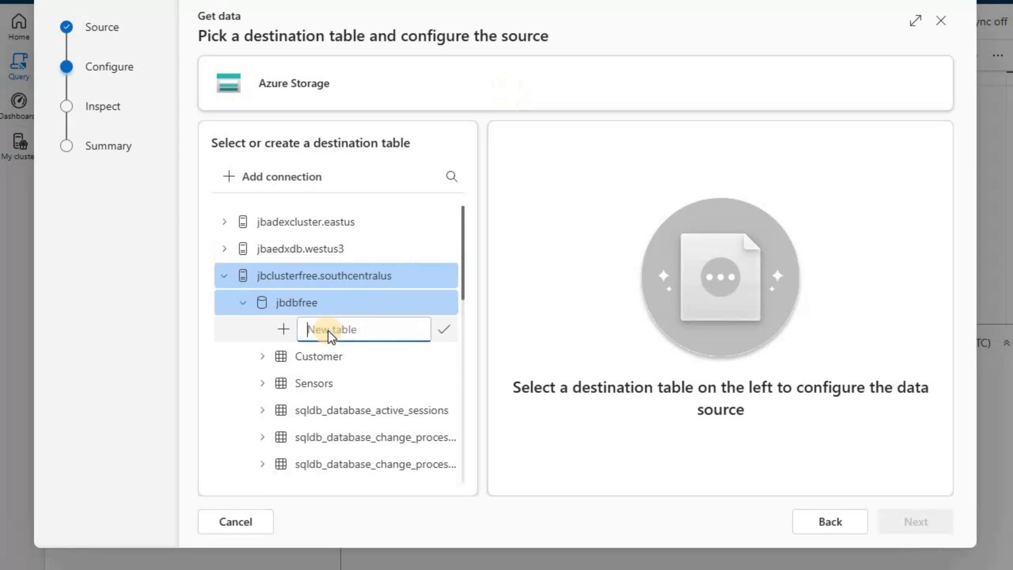
text(HDFC_Price)
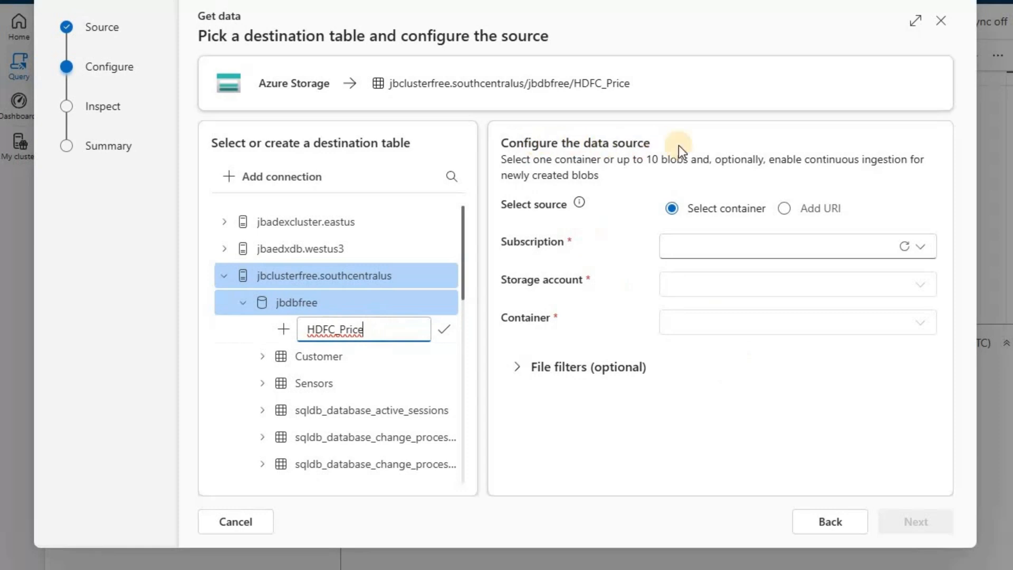
- Set the source to a URI and paste the HDFCBank.csv blob address with its SAS token, copied from Notepad
click(785, 209)
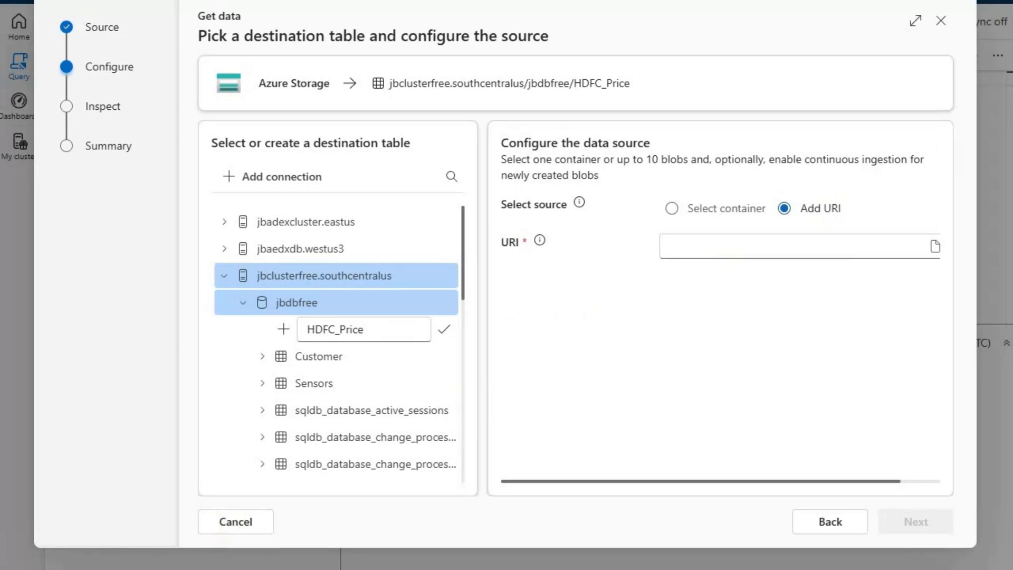
drag(755, 173, 596, 140)
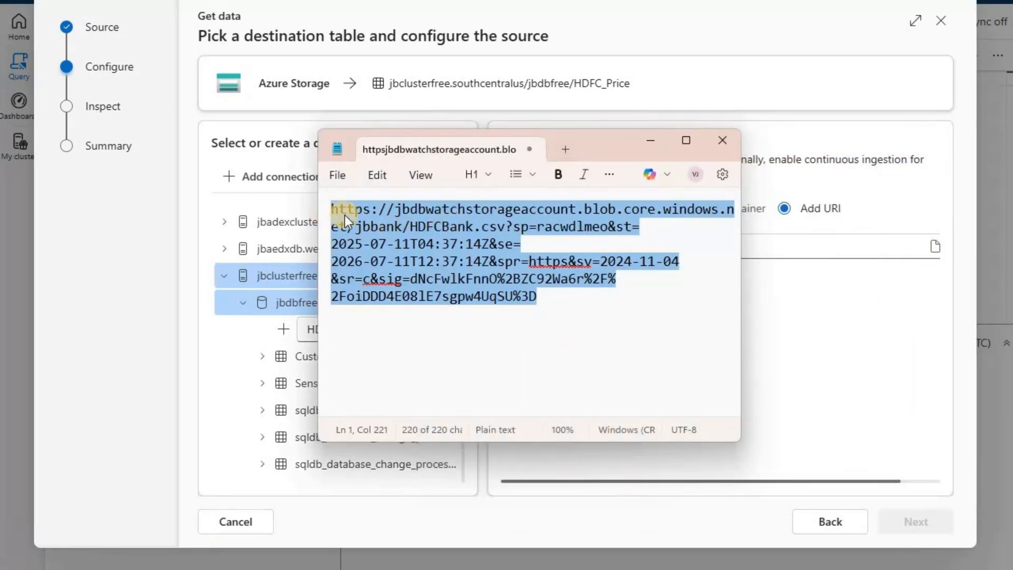
drag(695, 209, 395, 215)
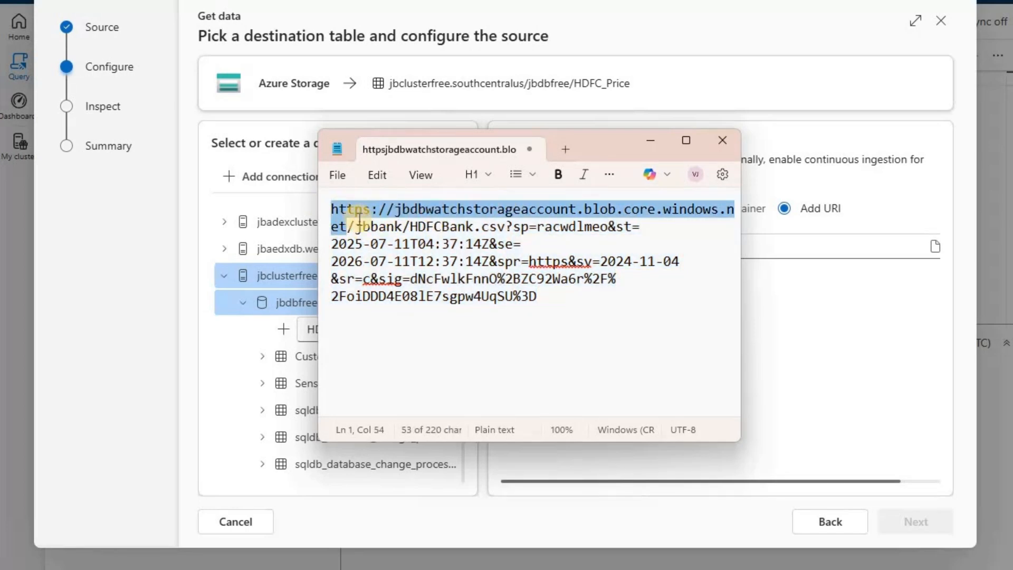
double_click(382, 232)
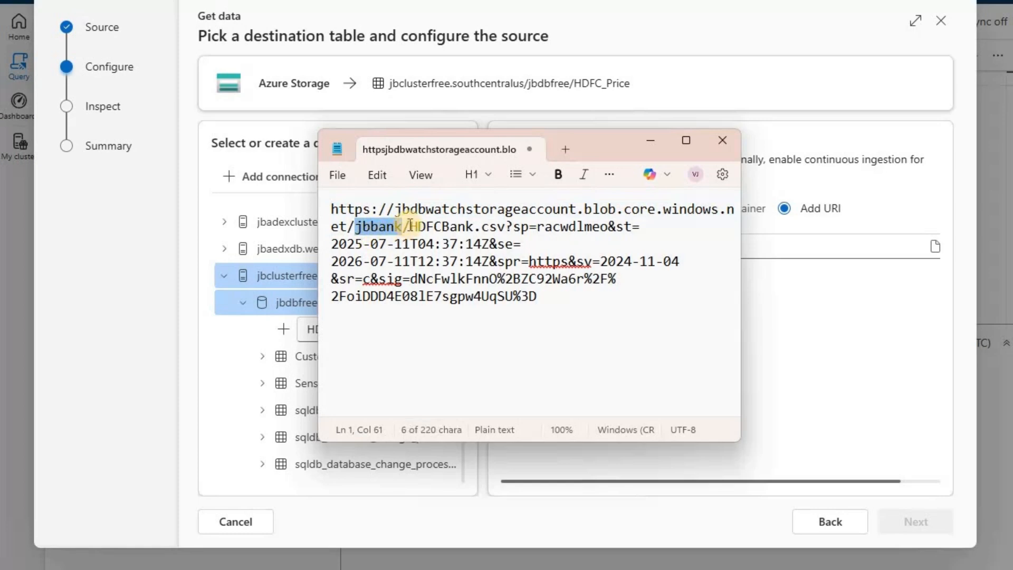
drag(411, 226, 526, 290)
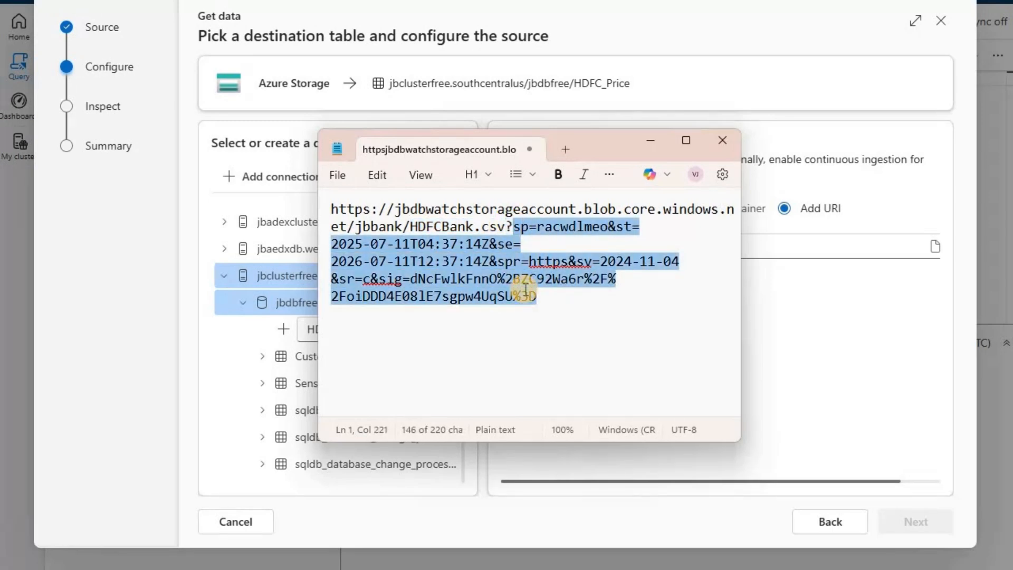
click(526, 292)
key(ctrl+a)
key(ctrl+c)
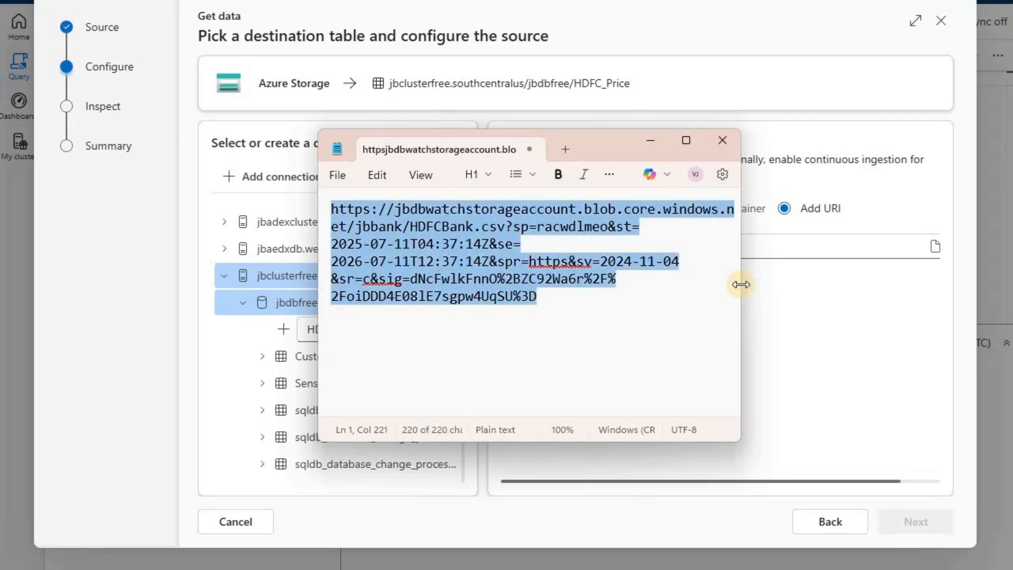
click(785, 241)
key(ctrl+v)
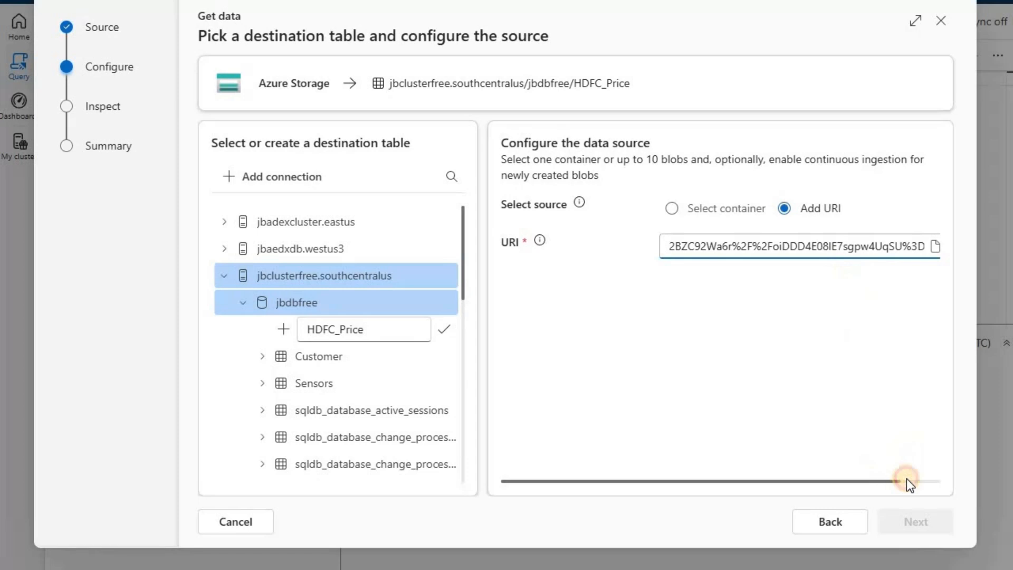
drag(888, 481, 943, 479)
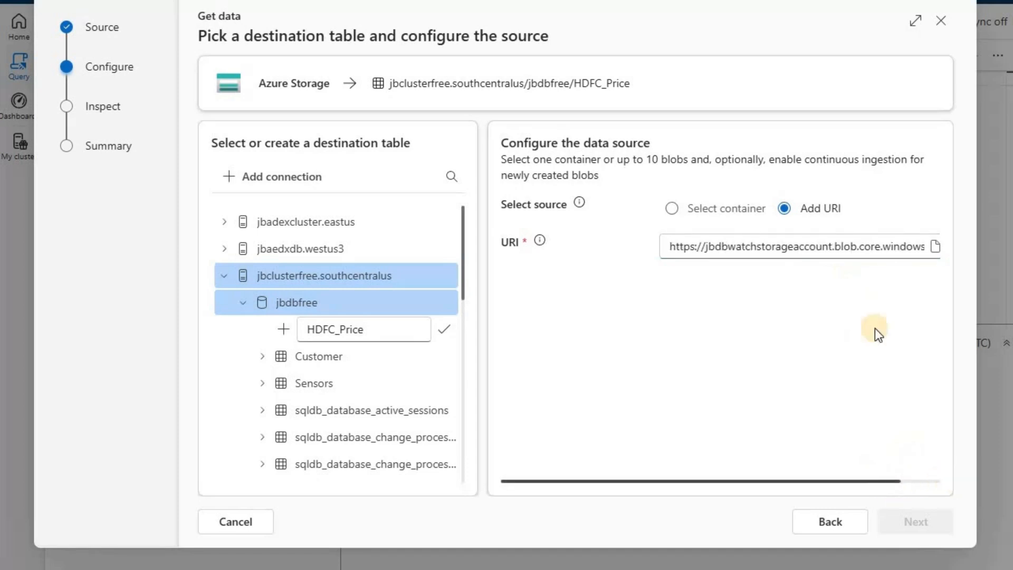
click(929, 246)
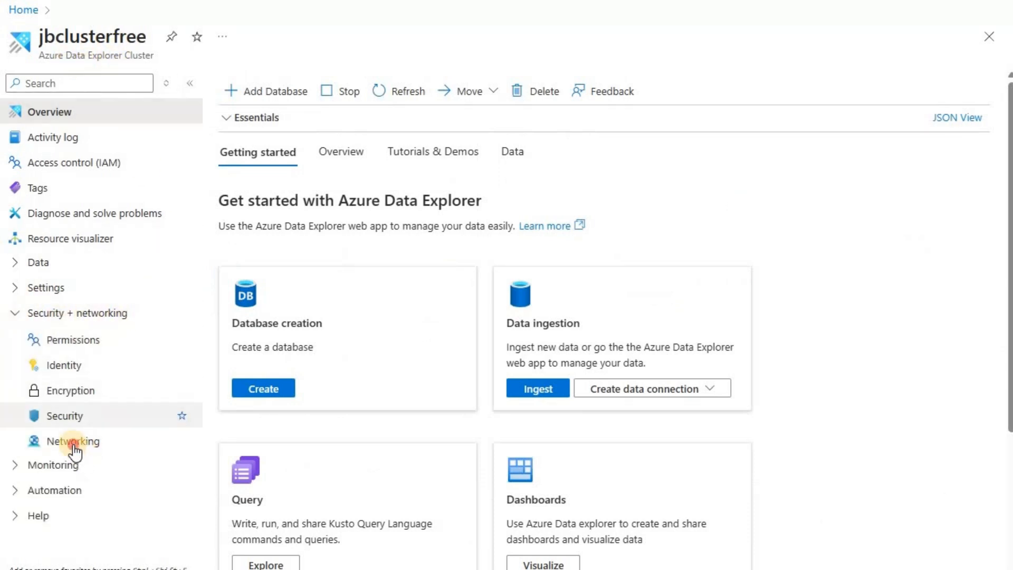
- Create a managed private endpoint named mpejbclusterfree-to-jbdbwatchstorageaccount for jbclusterfree, targeting the blob sub-resource of the jbdbwatchstorageaccount storage account
click(85, 443)
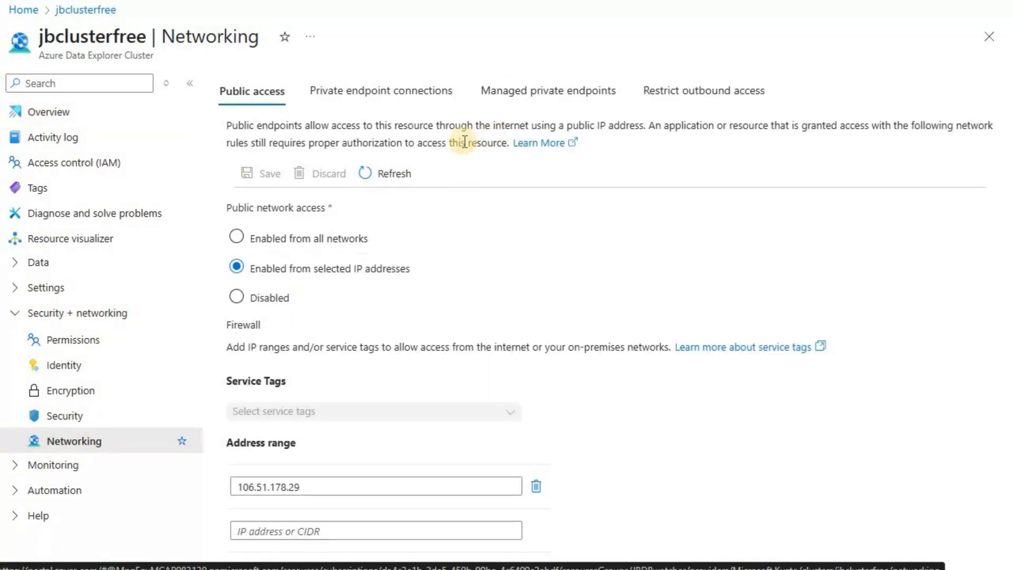
click(522, 94)
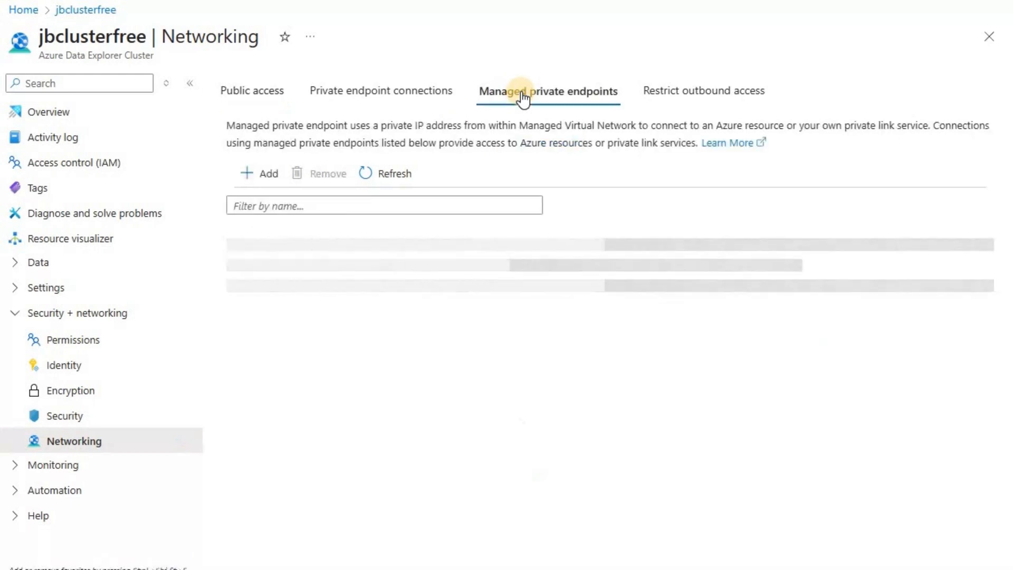
click(265, 180)
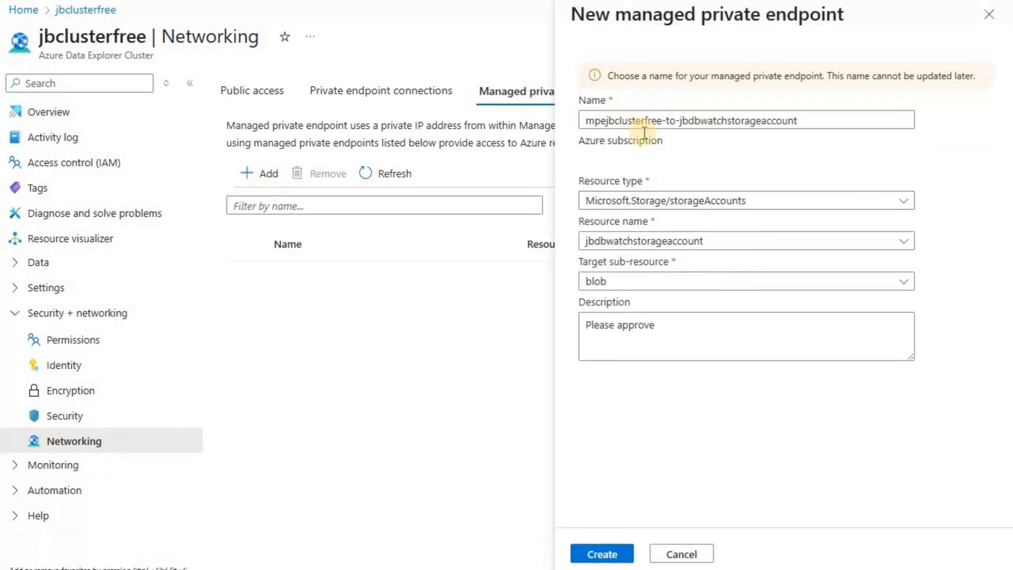
click(618, 120)
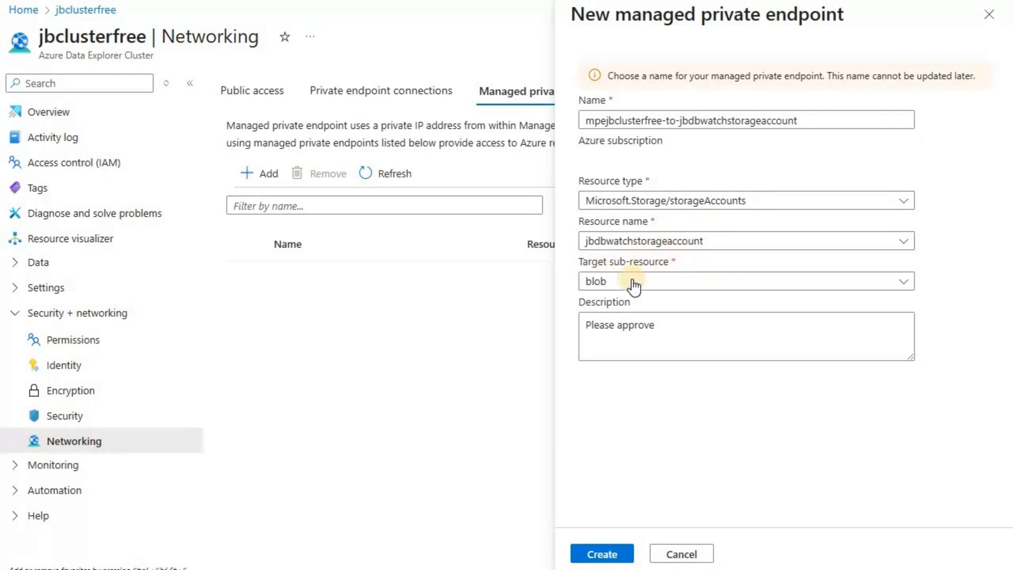
click(610, 558)
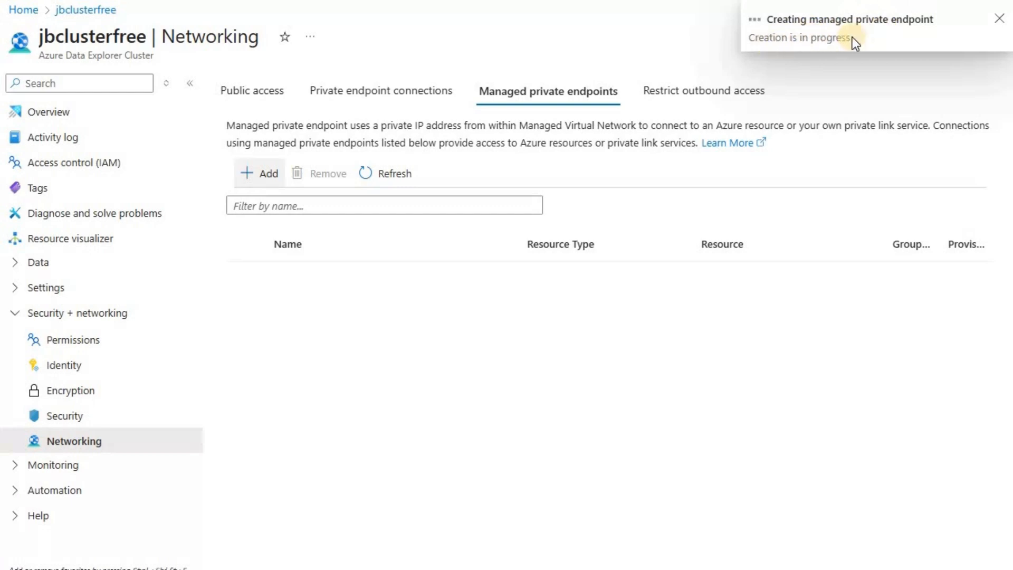
click(395, 175)
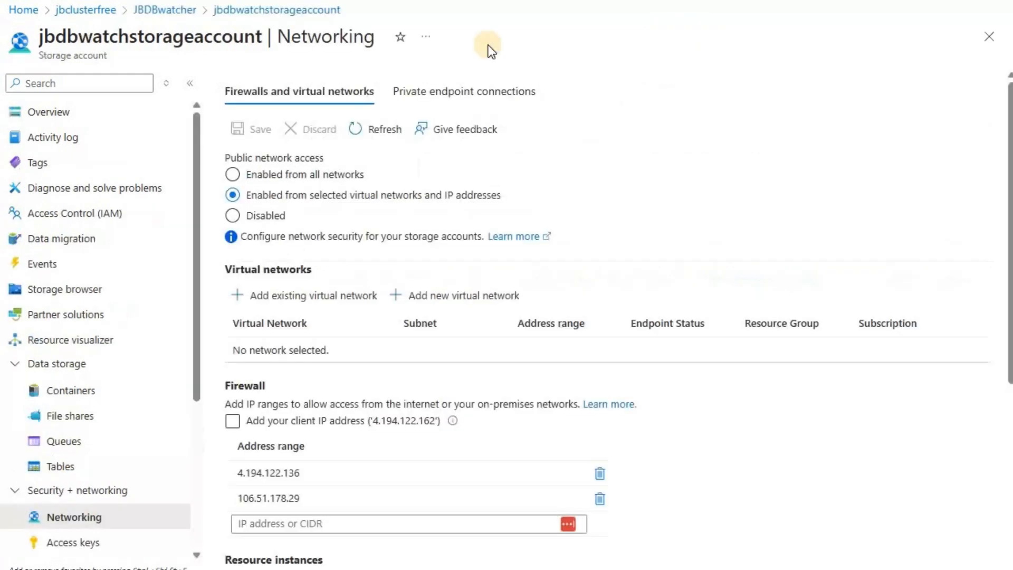
- Approve the pending private endpoint connection from mpejbclusterfree-to-jbdbwatchstorageaccount on the jbdbwatchstorageaccount networking page
click(444, 95)
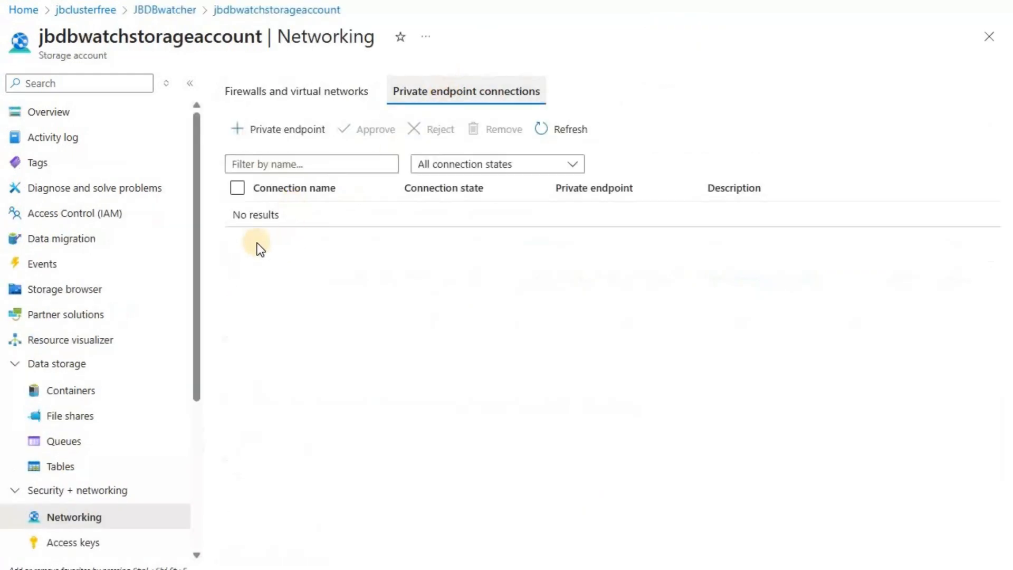
click(571, 132)
click(569, 129)
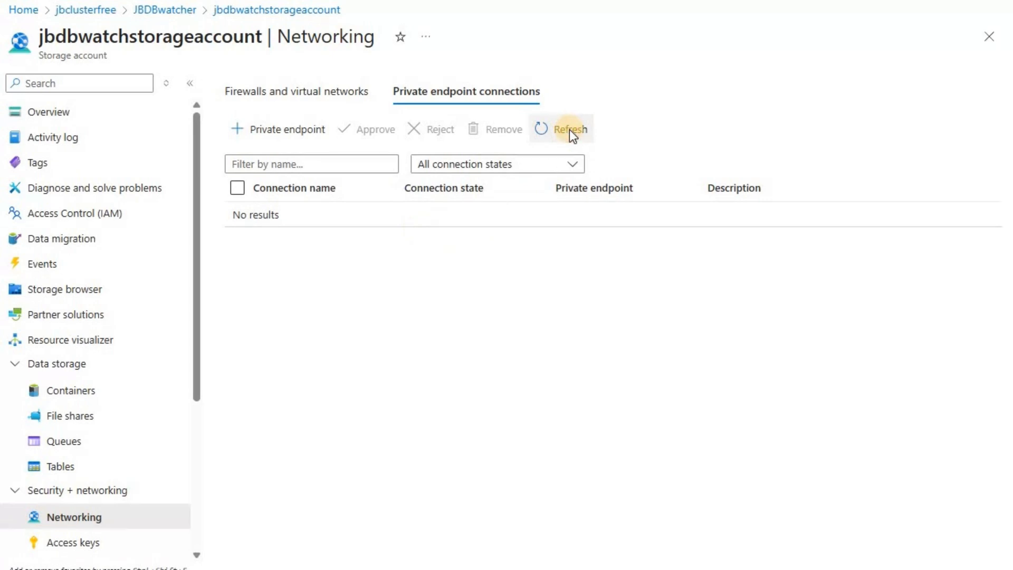
click(569, 129)
click(569, 128)
click(570, 132)
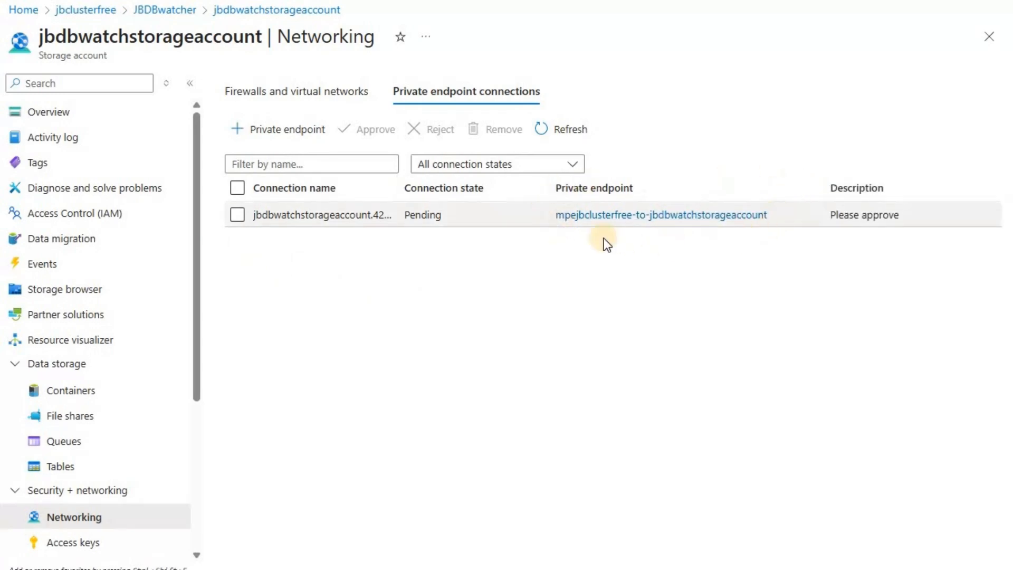
click(236, 215)
click(276, 190)
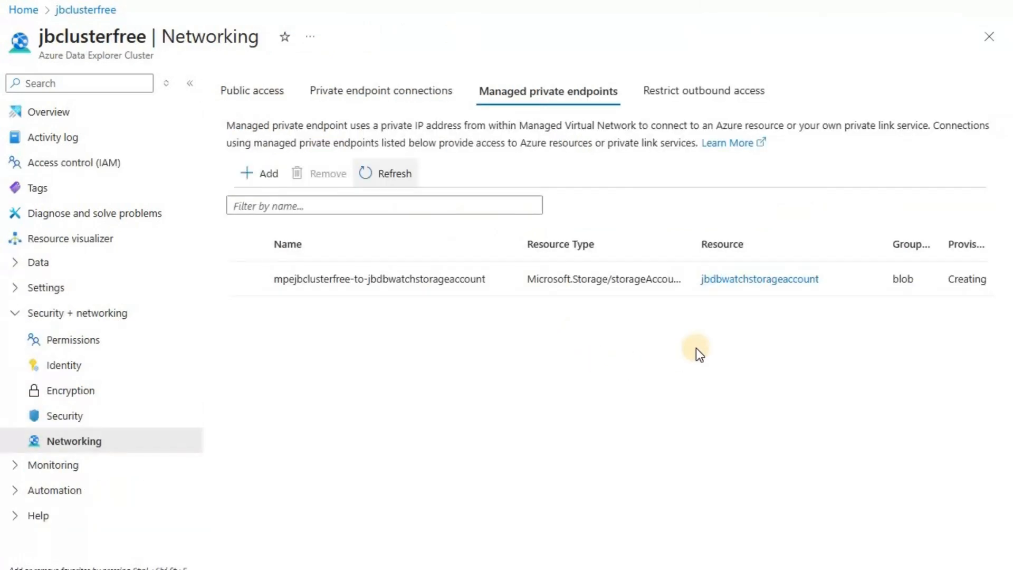
- Check the provisioning state of the managed private endpoint on the jbclusterfree networking page, reloading the list
click(384, 178)
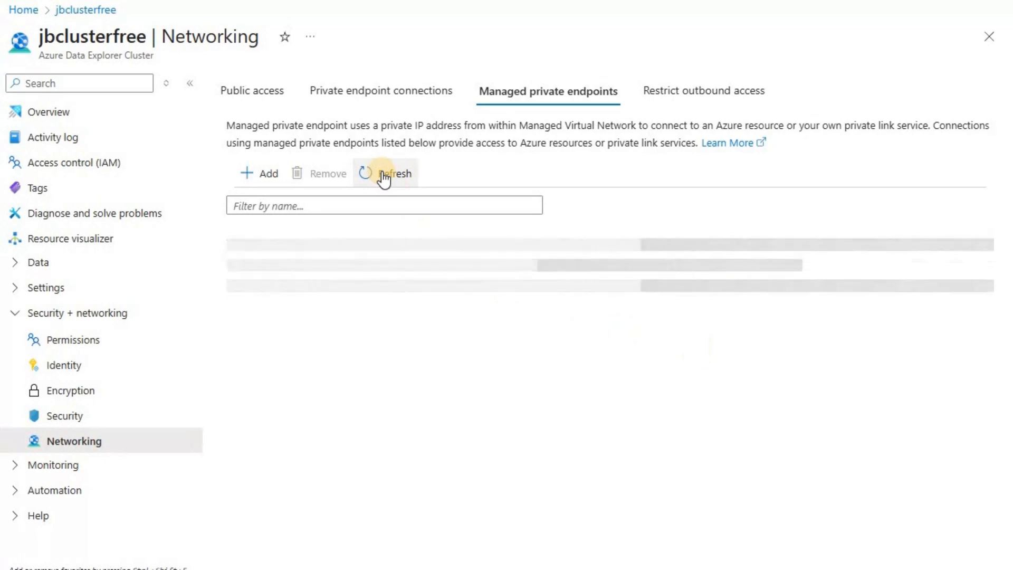
click(383, 177)
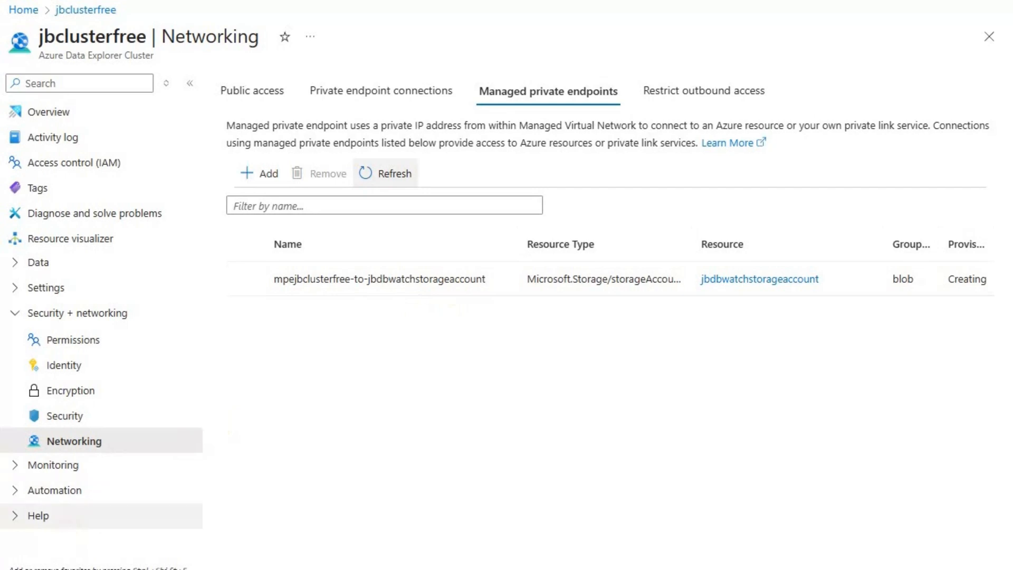
click(387, 177)
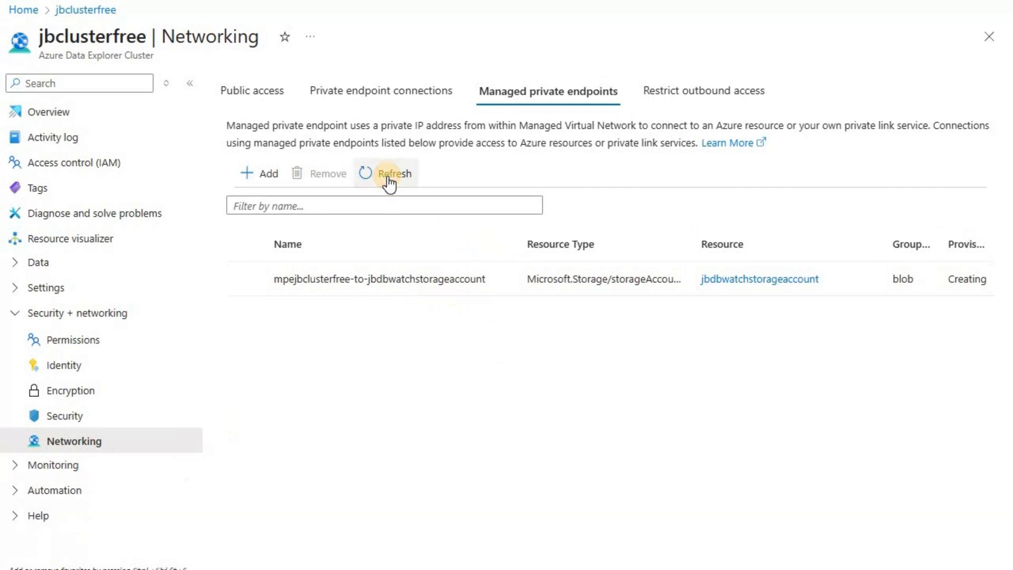
click(389, 181)
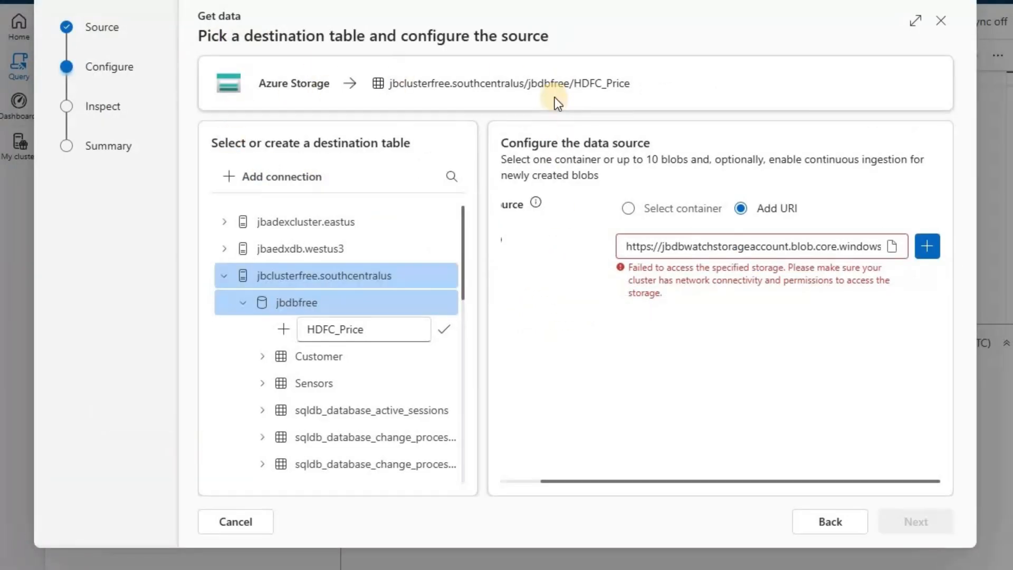
- Add the HDFCBank.csv URI as the source again, inspect the data preview and finish the ingestion into HDFC_Price
click(928, 248)
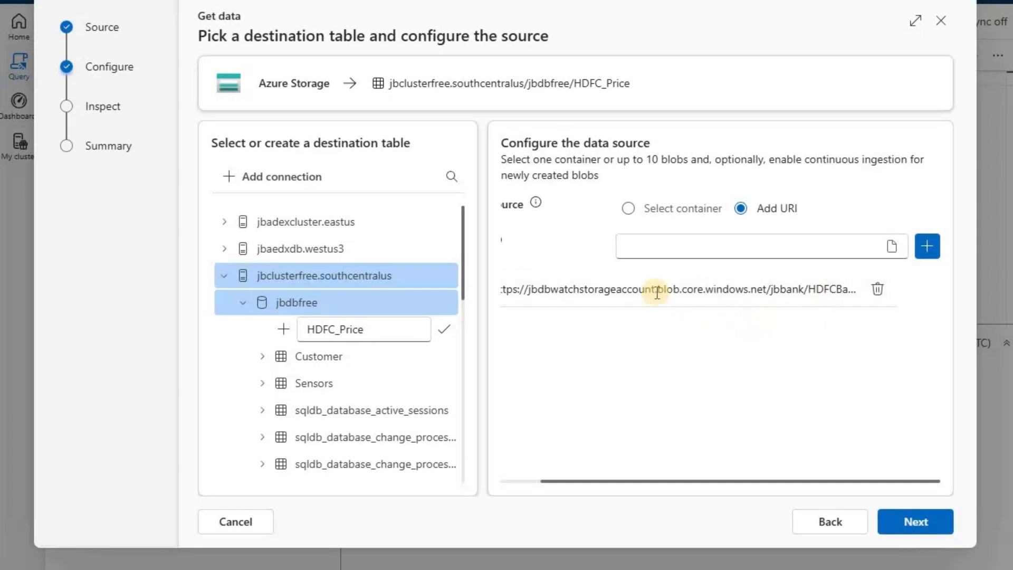
click(916, 523)
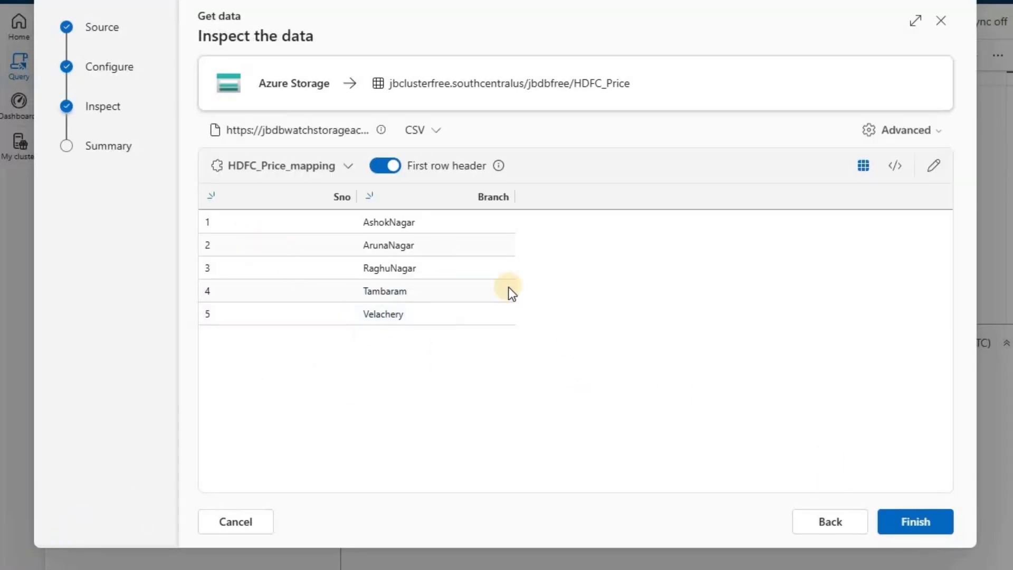
click(433, 313)
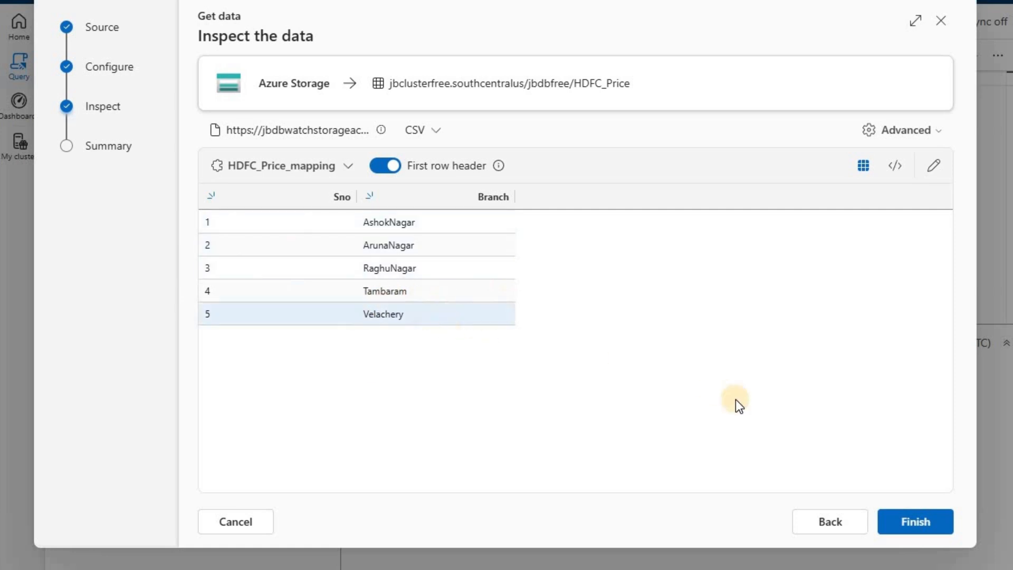
click(918, 524)
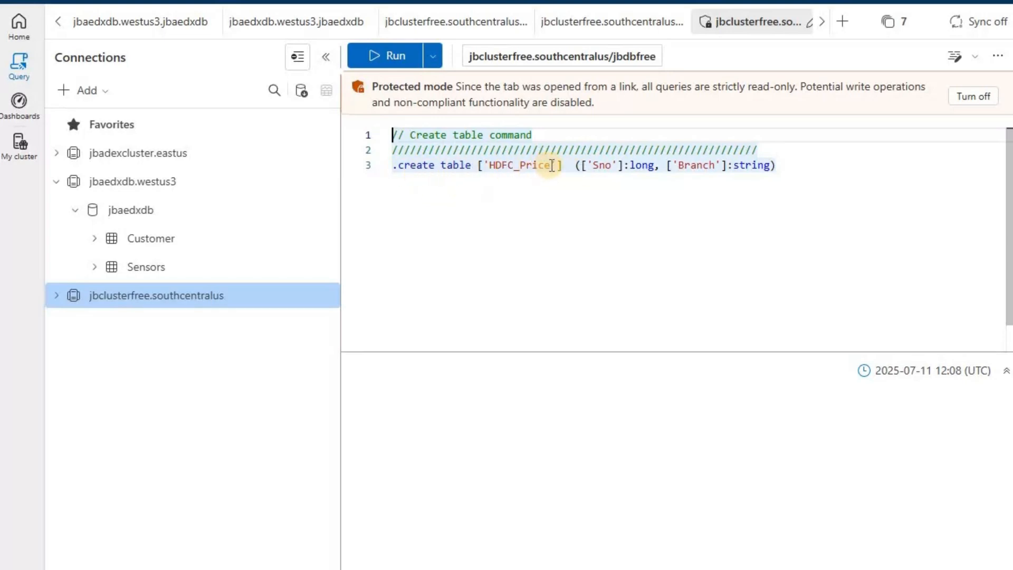
- Review the create table command for HDFC_Price and close the ingestion summary
drag(551, 166, 490, 165)
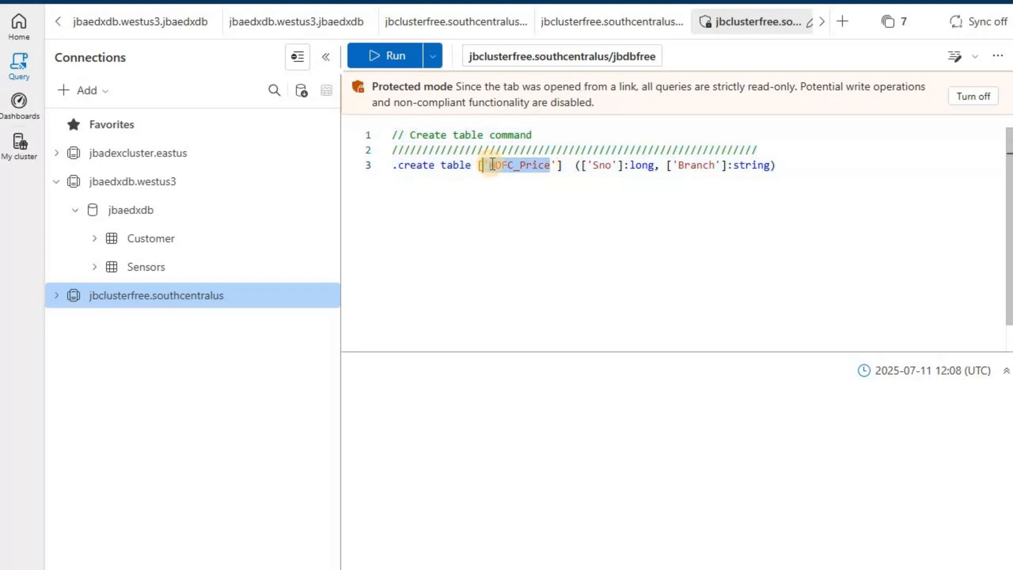
click(489, 165)
double_click(552, 165)
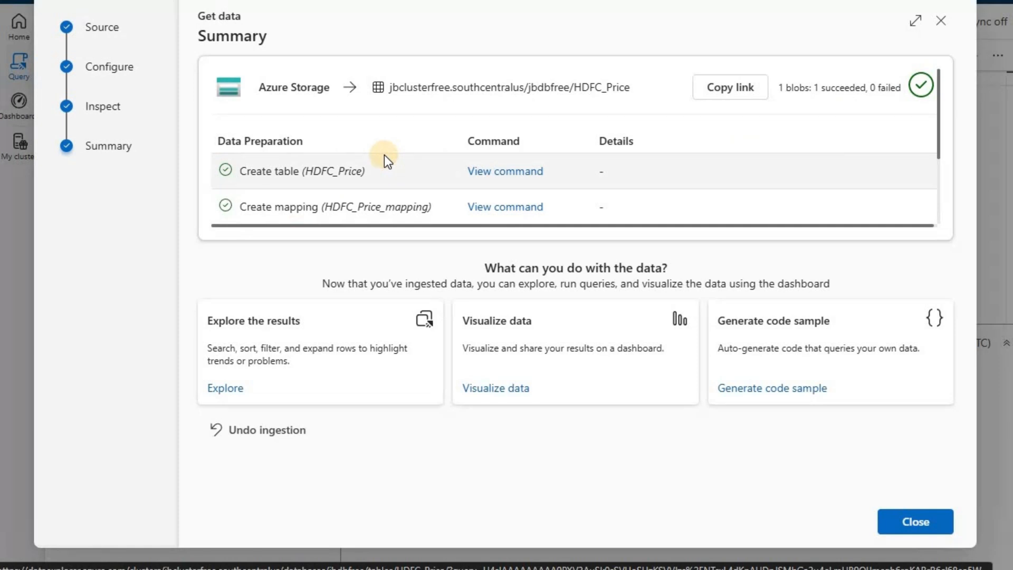
click(921, 523)
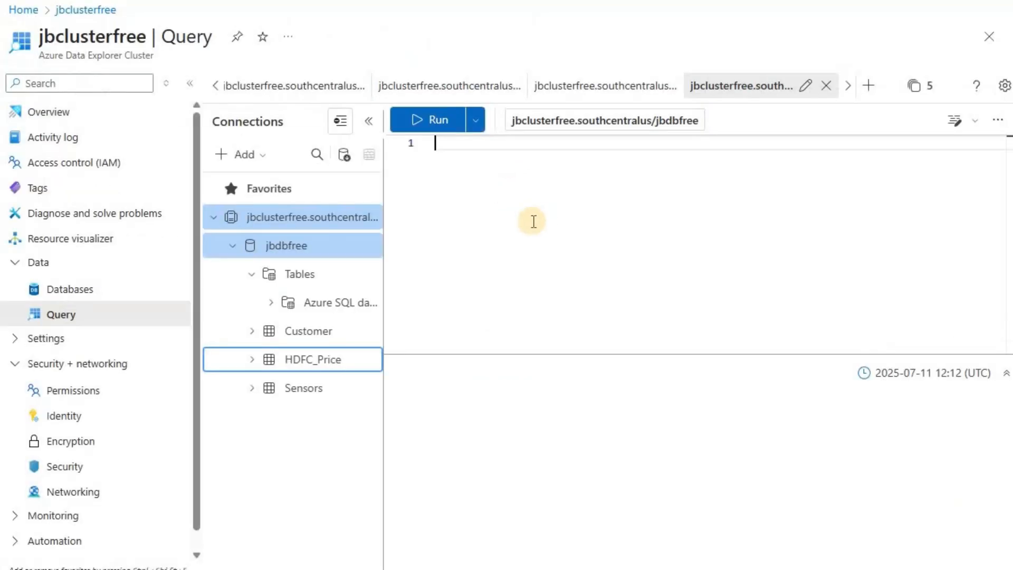
- Write and run the query "HDFC_Price | limit 10" against the jbdbfree database
click(530, 265)
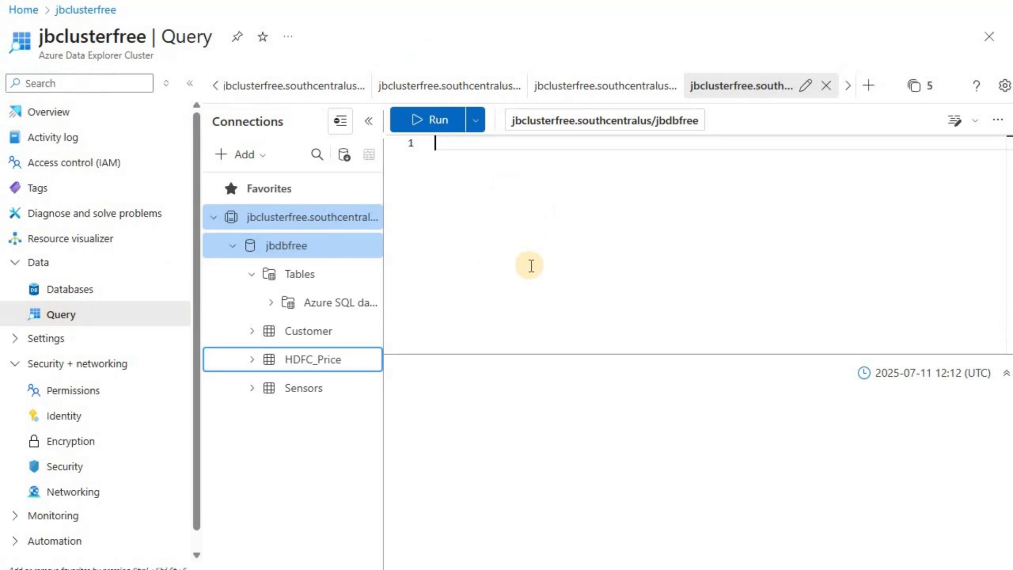
text(HDFC)
key(Tab)
key(Return)
text(| )
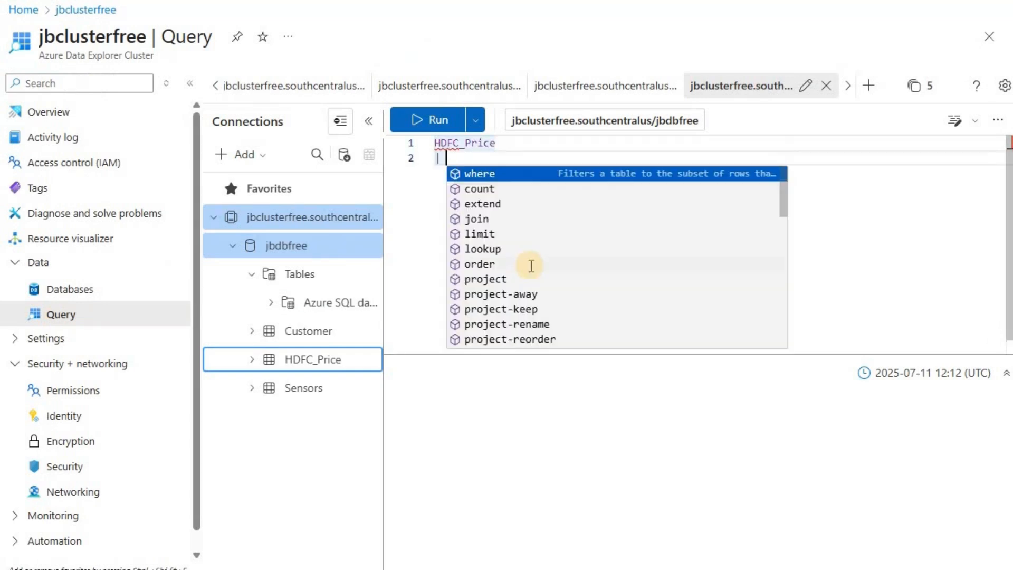
text(limit 10)
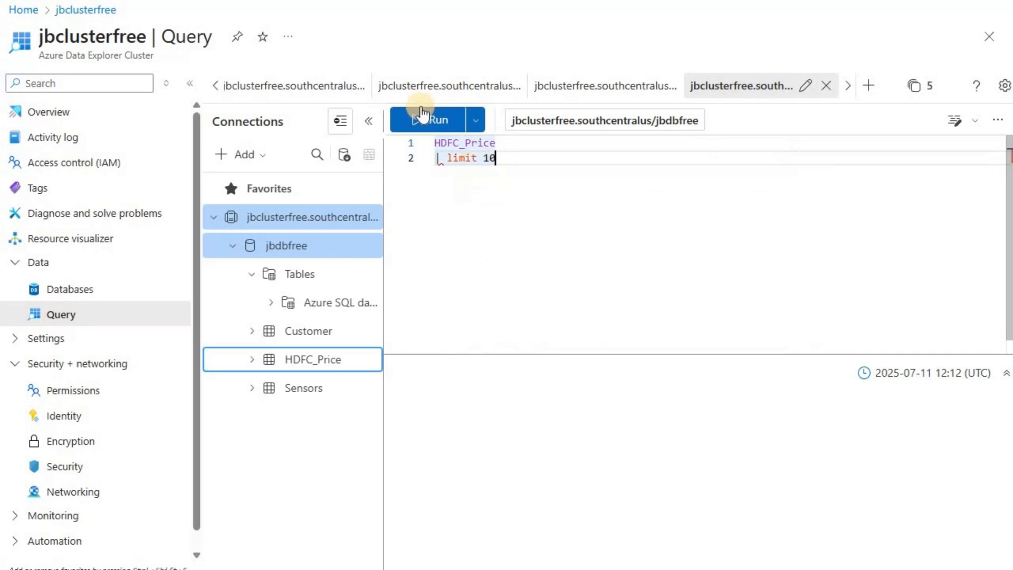
click(423, 113)
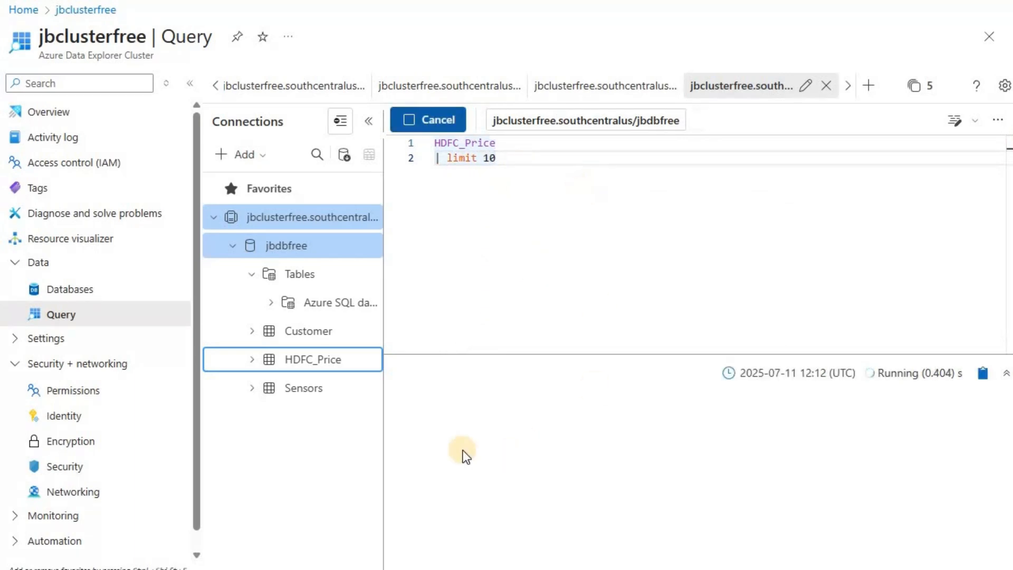